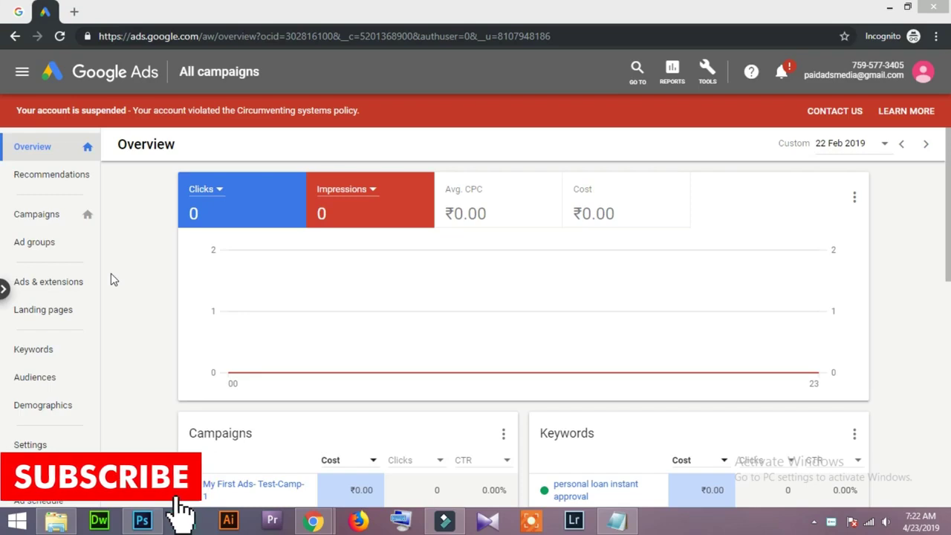
Step: View the title note in Notepad and minimize it again
click(616, 520)
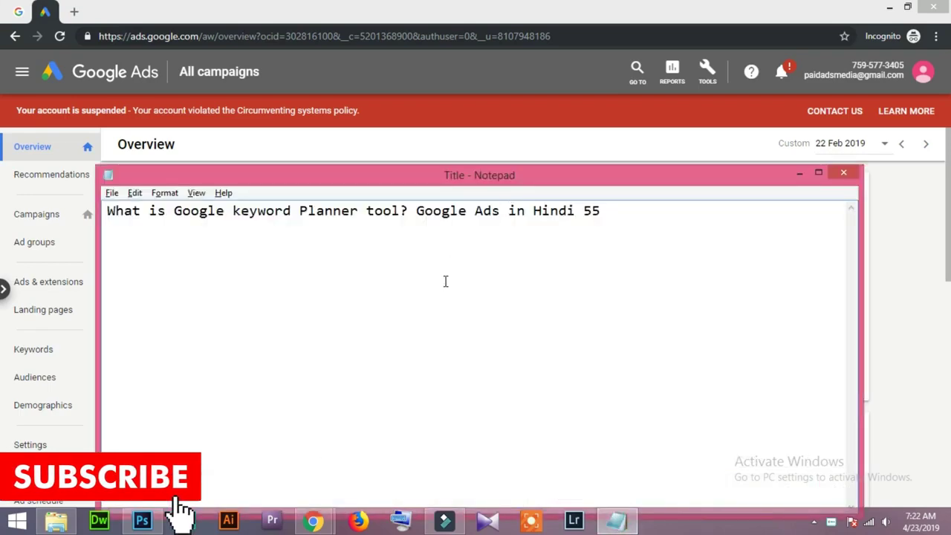
click(799, 173)
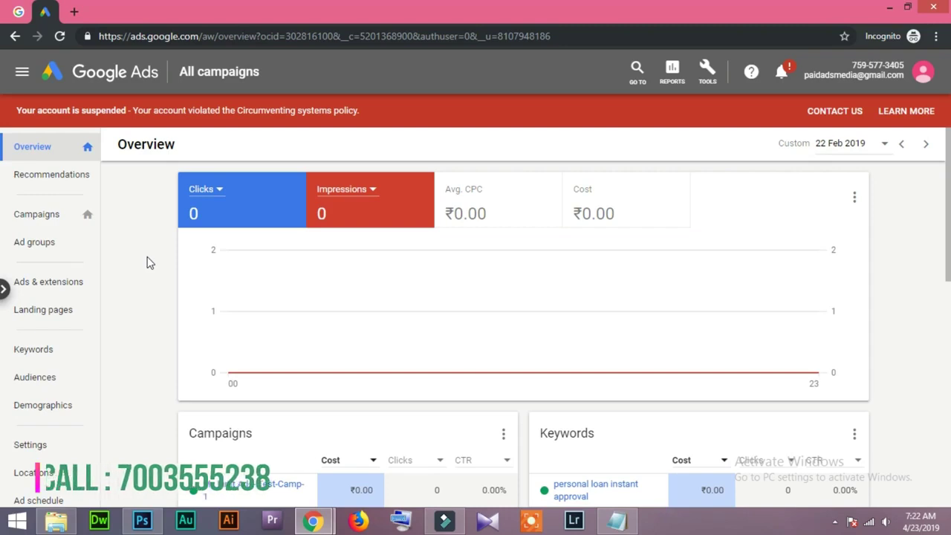
Step: Open google.com in a new browser tab
click(708, 72)
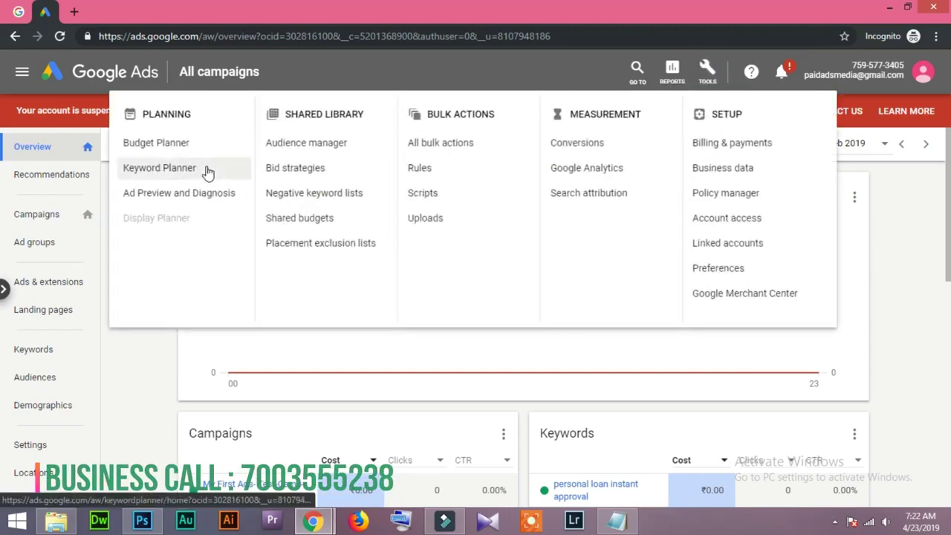
click(75, 11)
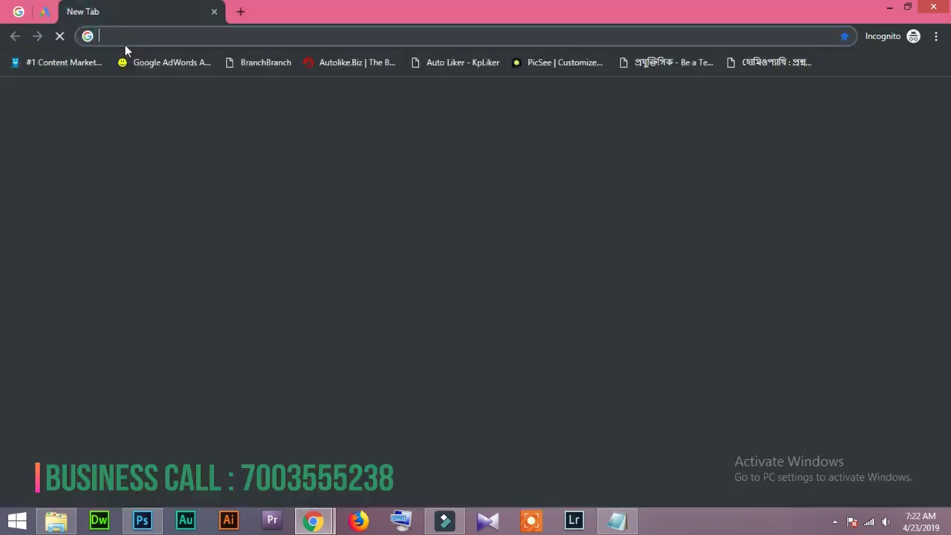
text(google.com)
key(Return)
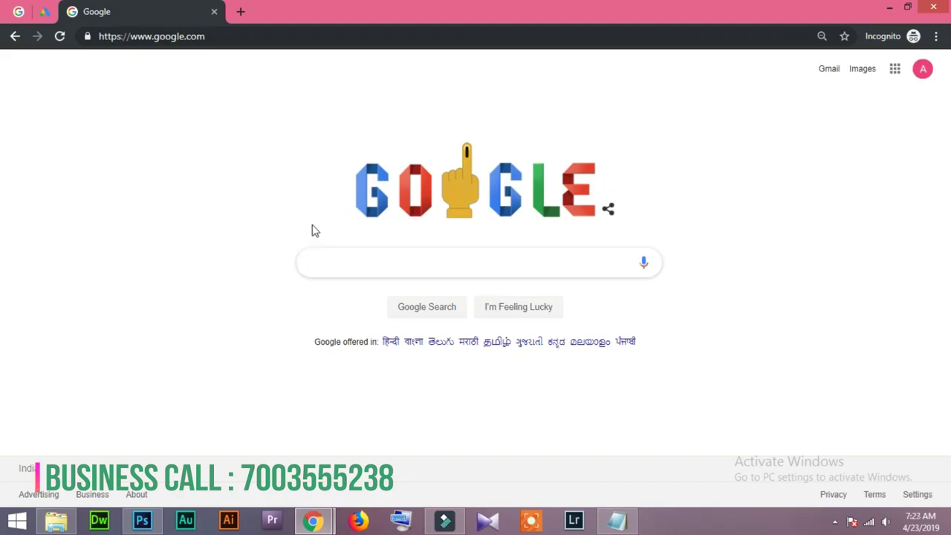
Step: Return to the Google Ads tab and open Find new keywords in Keyword Planner
click(44, 14)
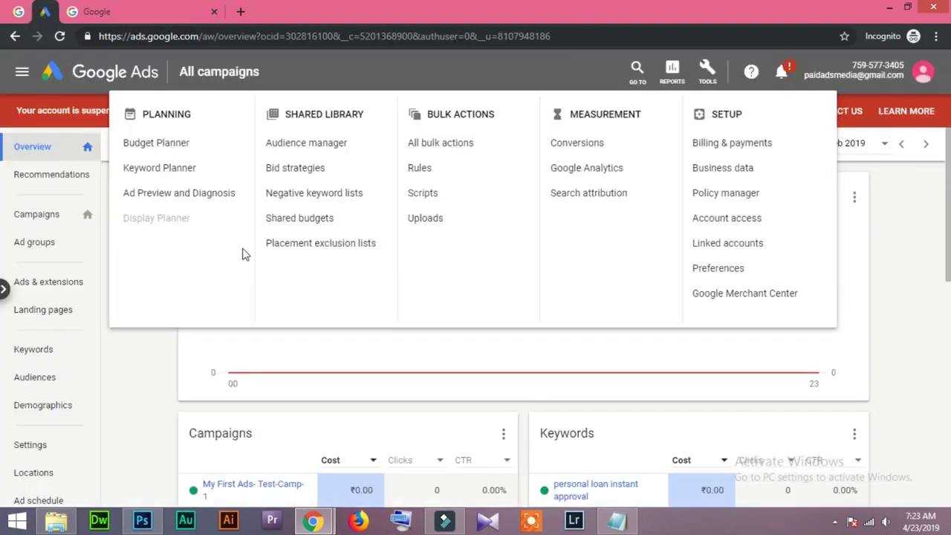
click(128, 371)
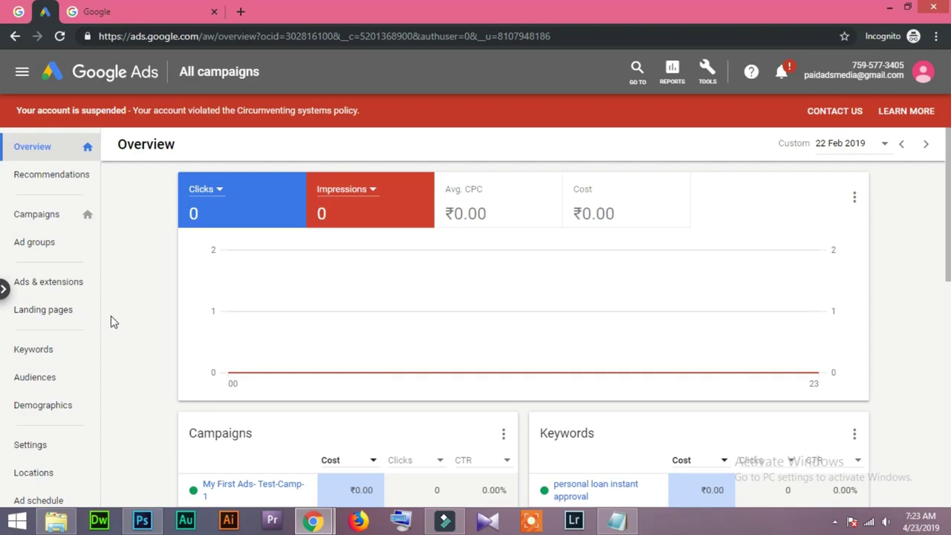
click(707, 74)
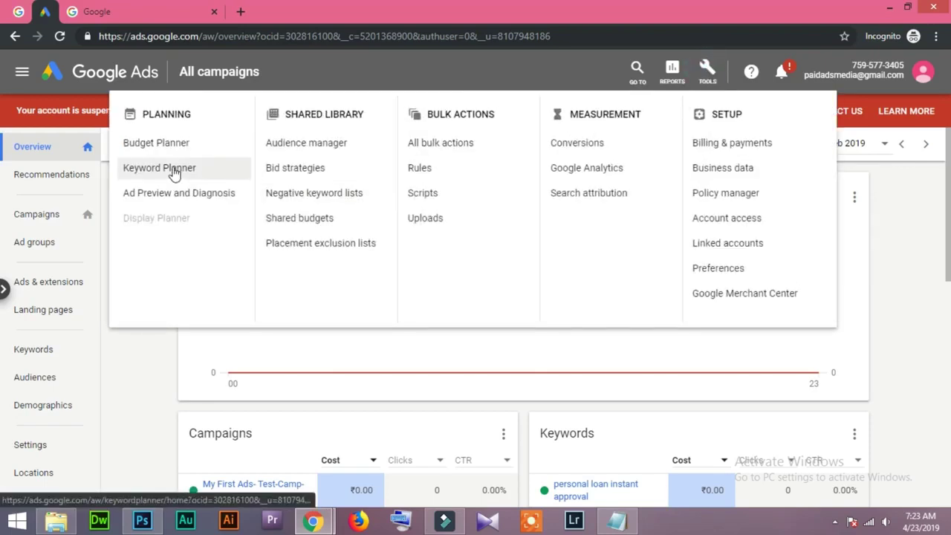
click(173, 171)
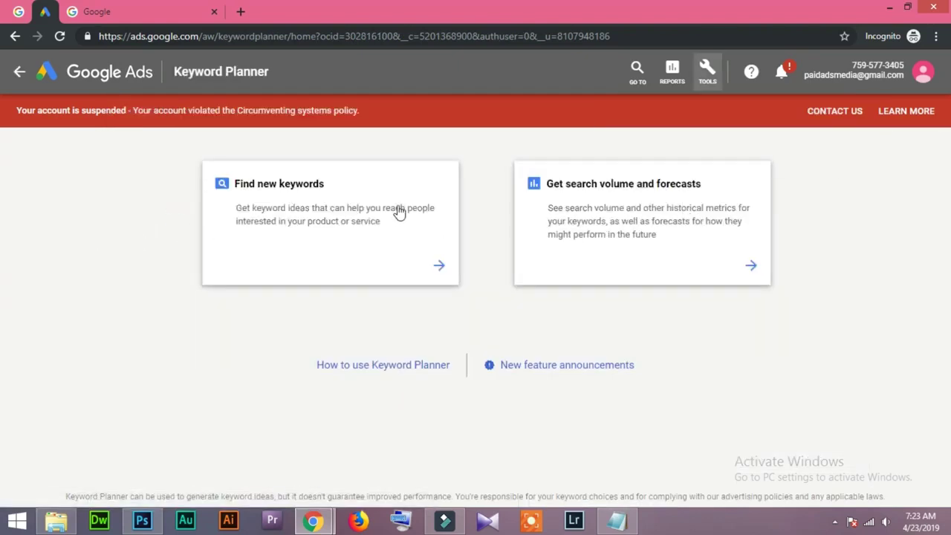
click(354, 202)
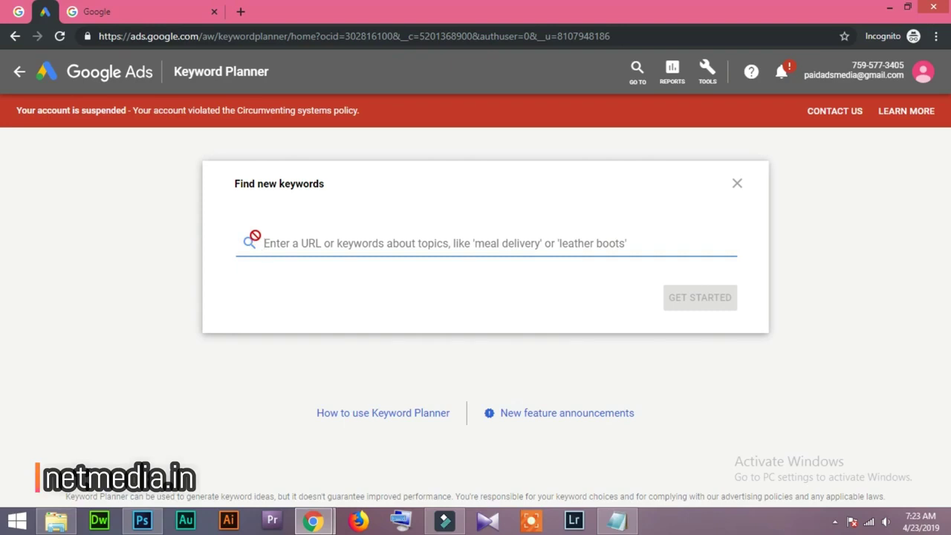
text(food)
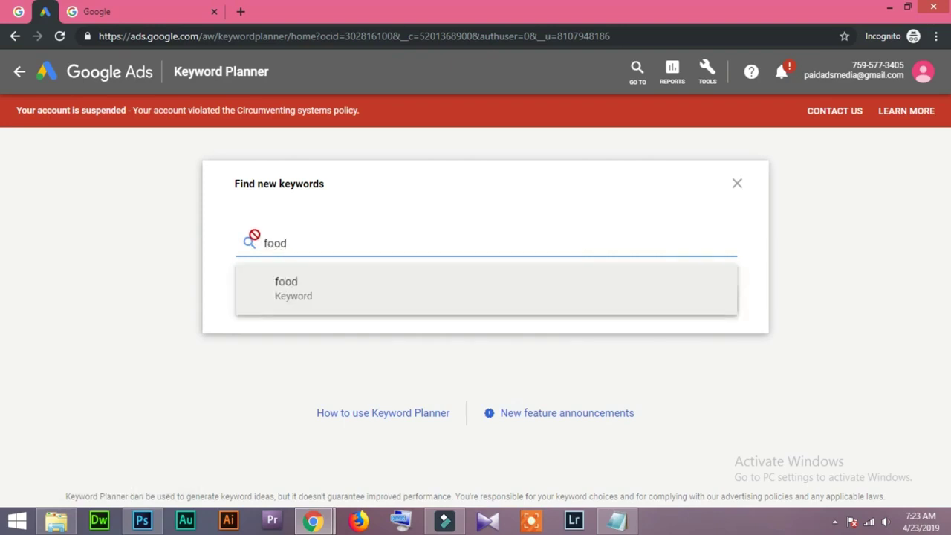
text( re)
key(BackSpace)
key(BackSpace)
key(BackSpace)
key(BackSpace)
key(BackSpace)
key(BackSpace)
key(BackSpace)
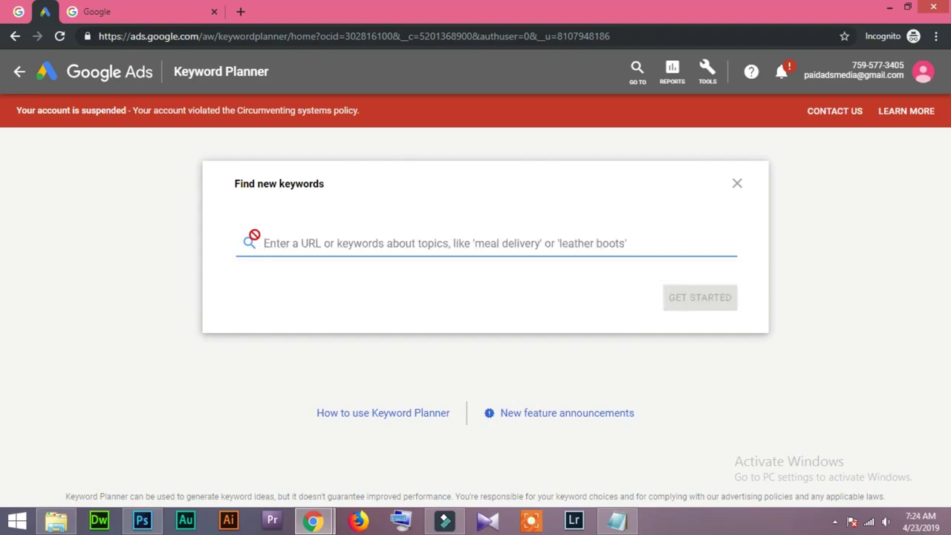
Step: Enter "online shoping" as the seed keyword and generate its keyword ideas
text(on)
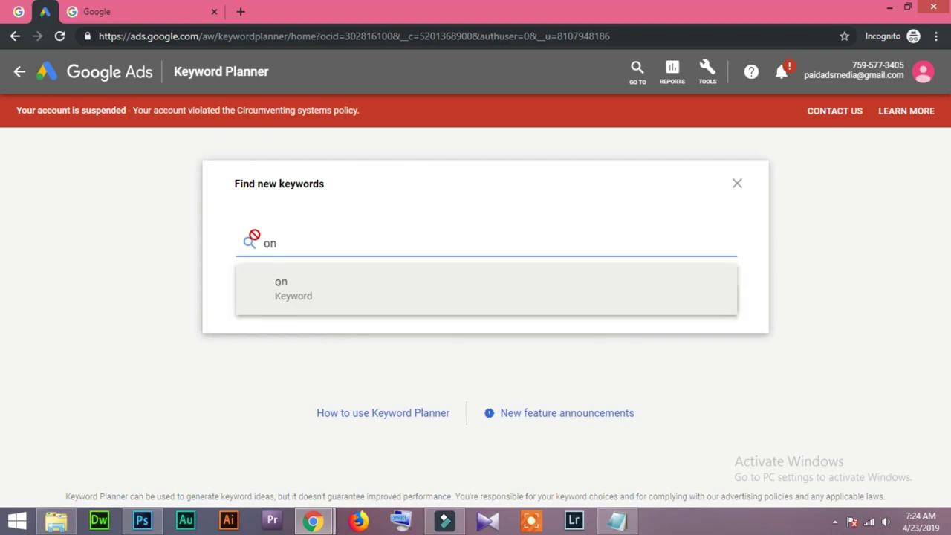
text(line shoping)
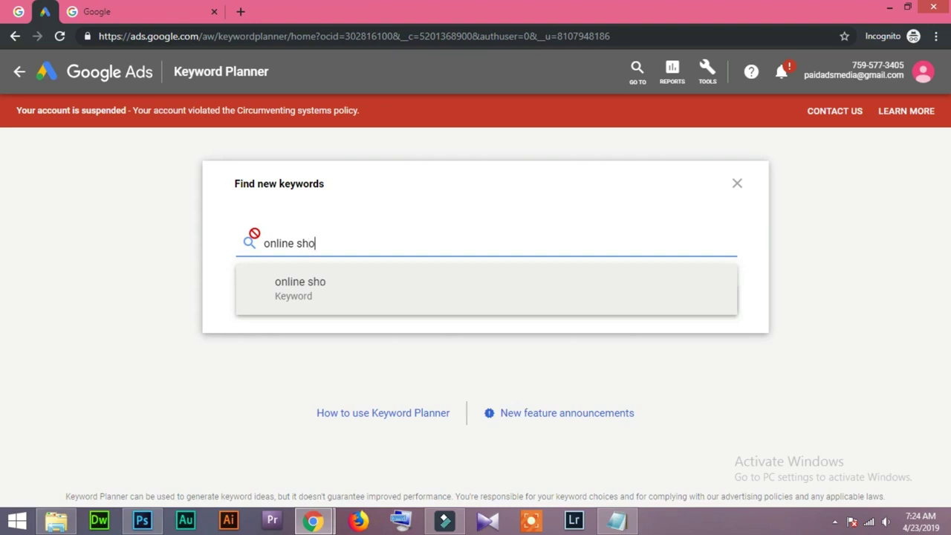
click(312, 292)
click(669, 305)
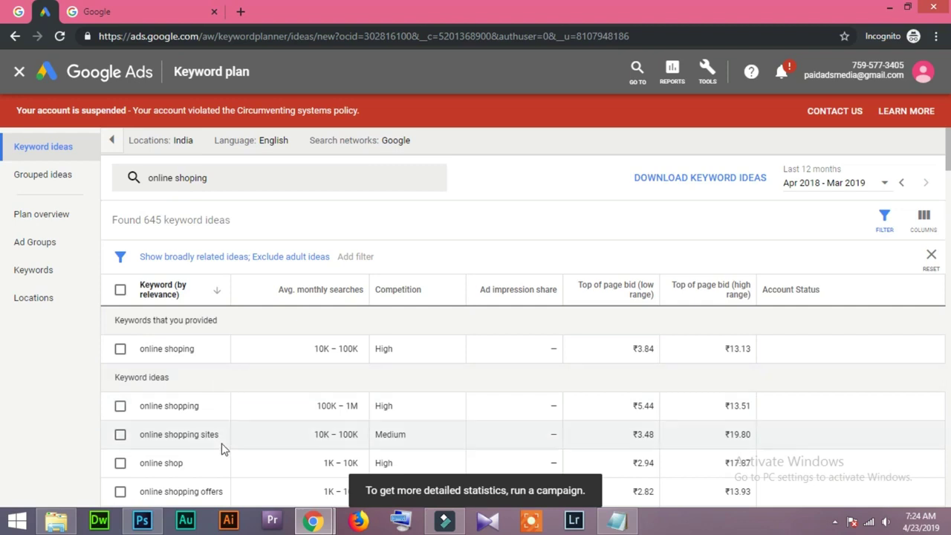
Step: Replace the seed keyword with "Online shopping" and get the new keyword results
drag(165, 434, 201, 435)
click(224, 182)
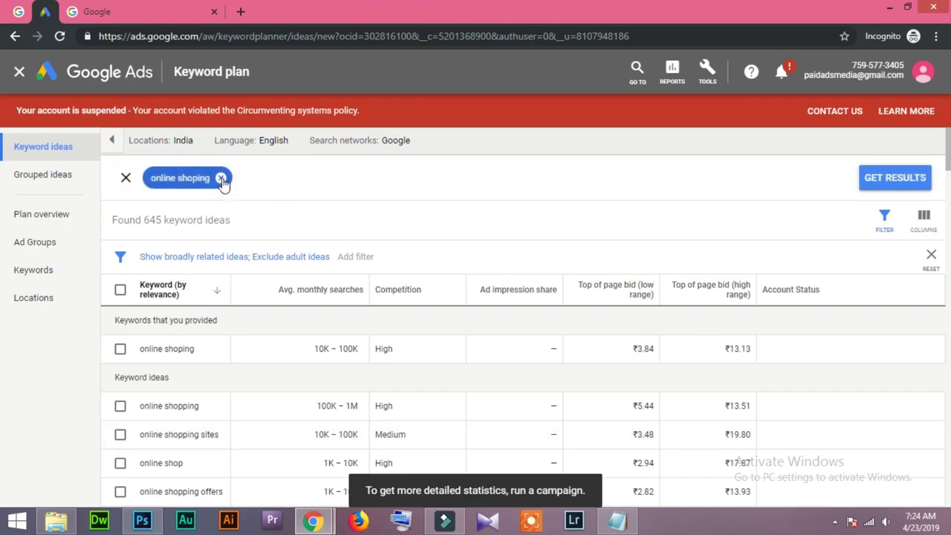
click(221, 179)
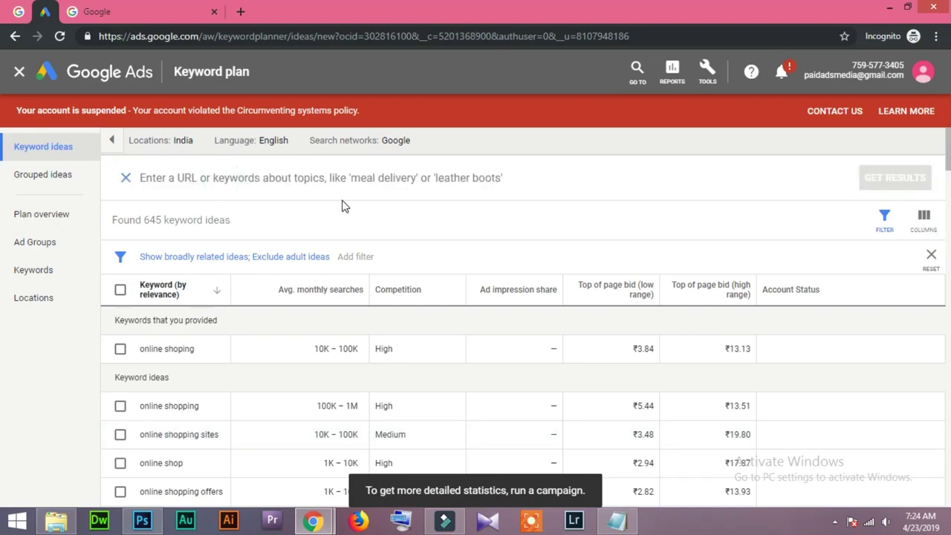
text(Onl)
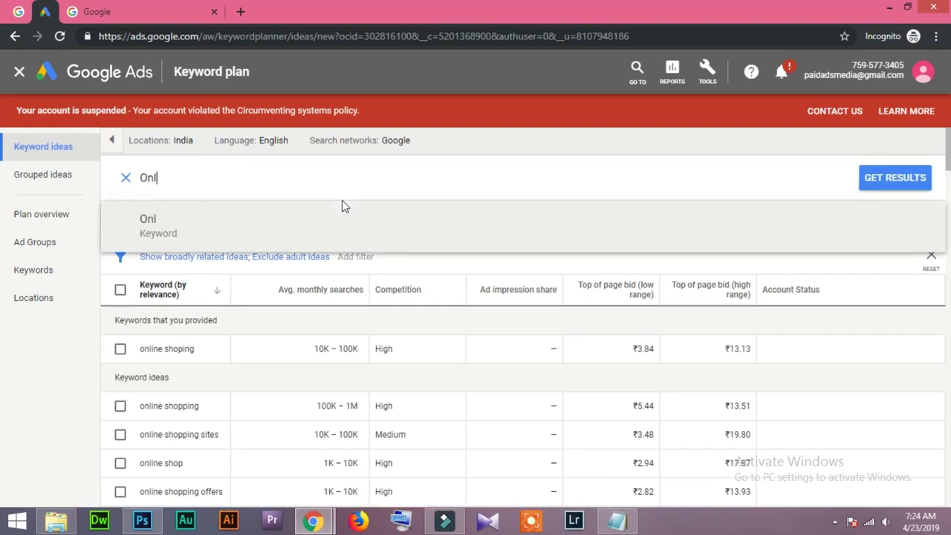
text(ine shopping)
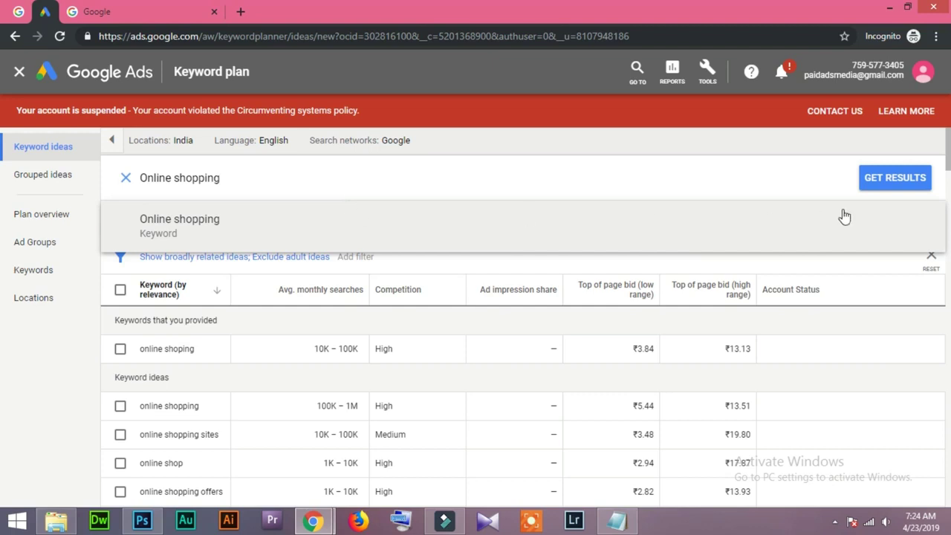
click(881, 179)
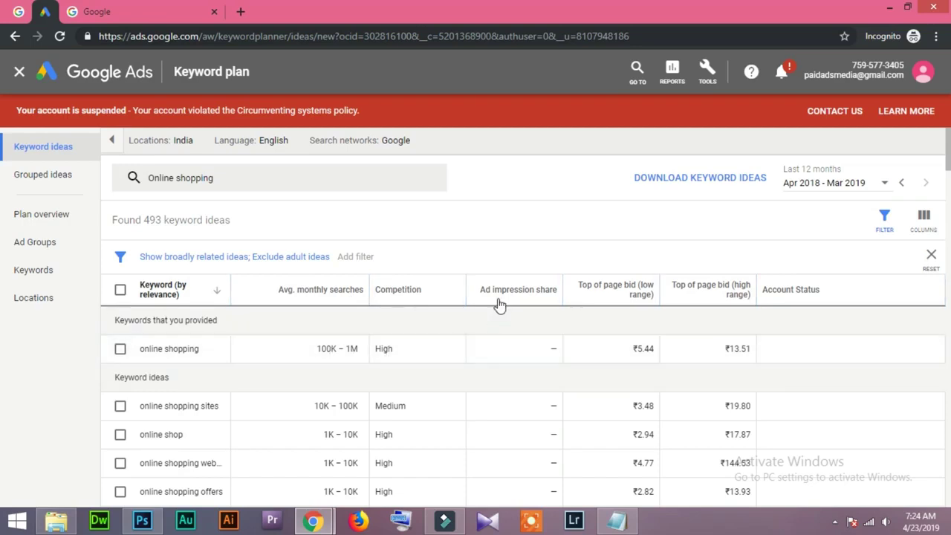
Step: Examine the keyword ideas for their monthly searches, competition and top of page bid ranges
mouse_move(546, 297)
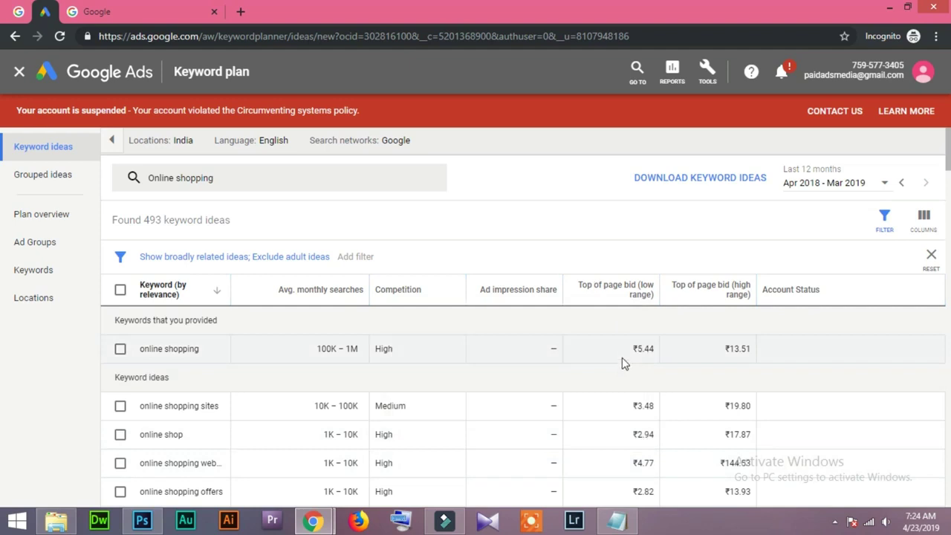
scroll(621, 355, down, 5)
scroll(535, 390, up, 3)
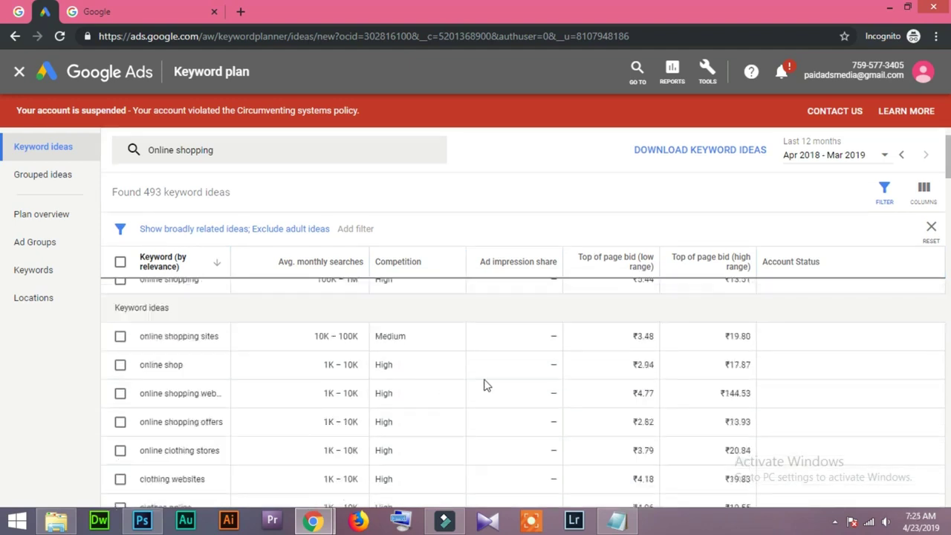
scroll(483, 385, up, 2)
scroll(4, 171, down, 1)
scroll(4, 174, down, 8)
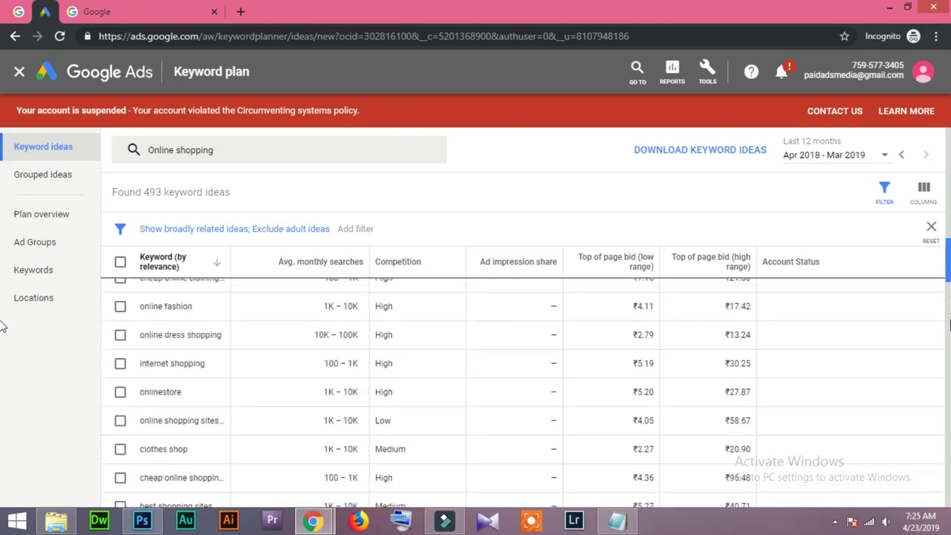
scroll(3, 326, down, 6)
scroll(3, 213, up, 10)
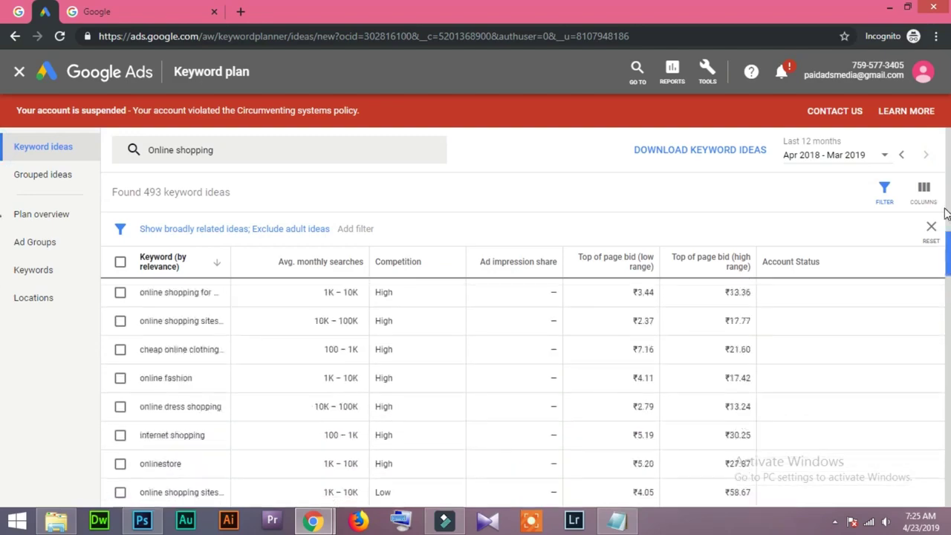
scroll(3, 186, up, 3)
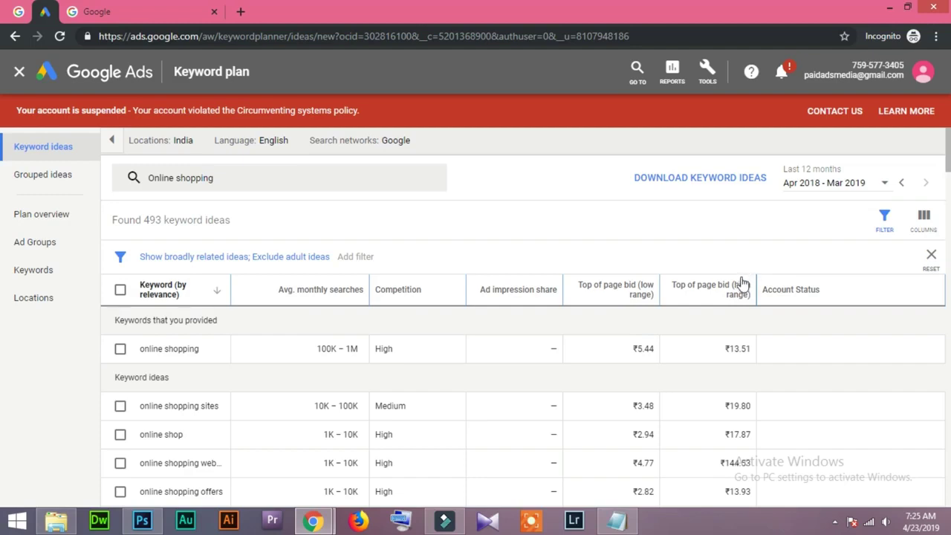
Step: Download the keyword ideas for "Online shopping" and open the folder containing the downloaded file
click(705, 184)
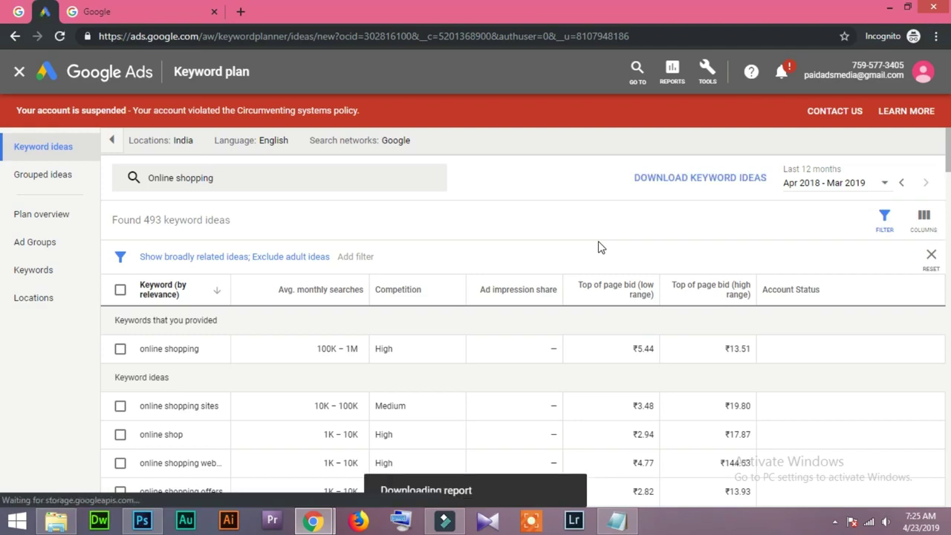
click(404, 292)
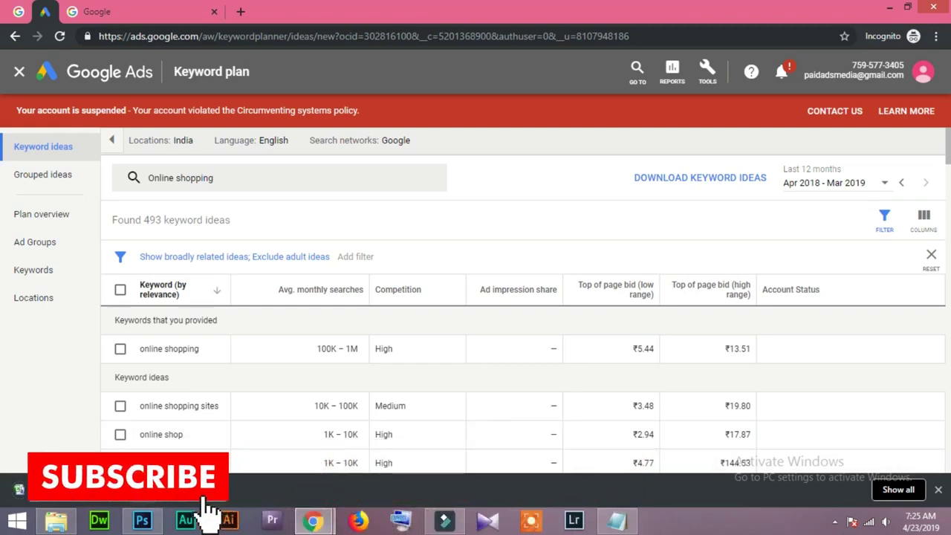
right_click(130, 491)
click(193, 443)
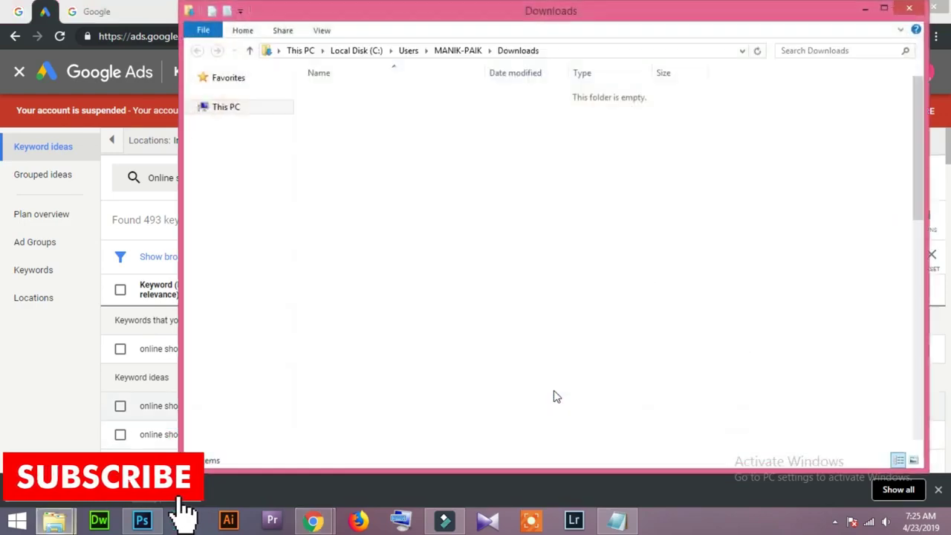
Step: Open the file "Keyword Stats 2018-12-16 at 22_45_43" in Excel and widen column A to fit the keywords
click(325, 388)
double_click(326, 388)
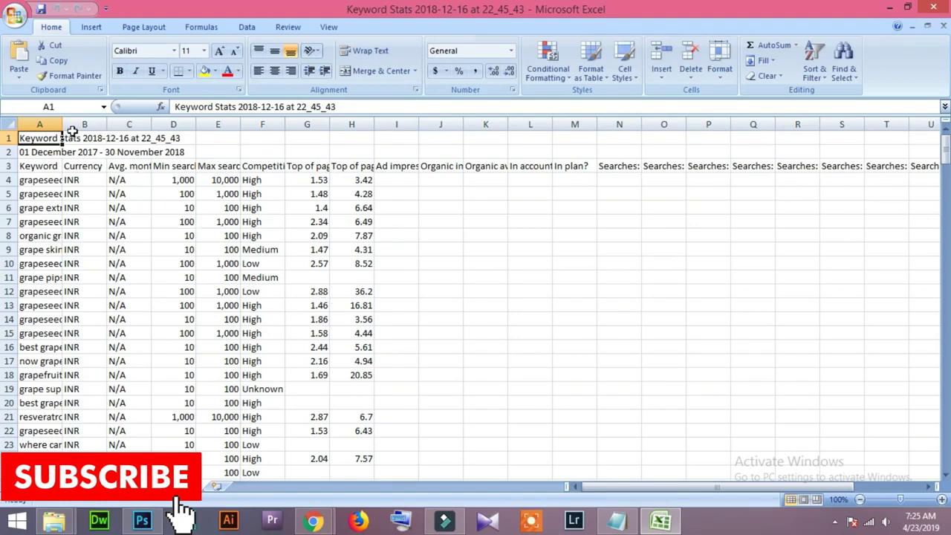
drag(65, 123, 278, 124)
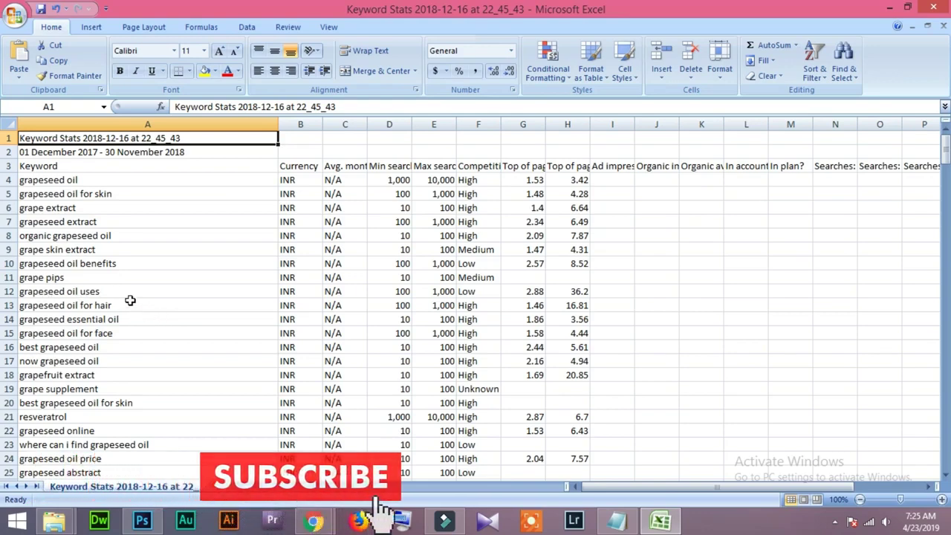
Step: Look through the list of keywords in column A of the Keyword Stats sheet
scroll(126, 303, down, 8)
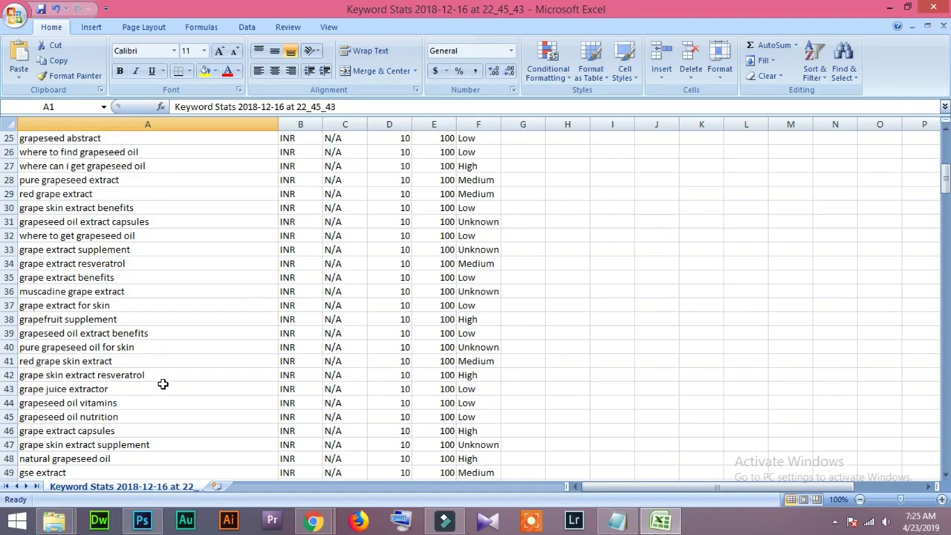
scroll(137, 368, up, 8)
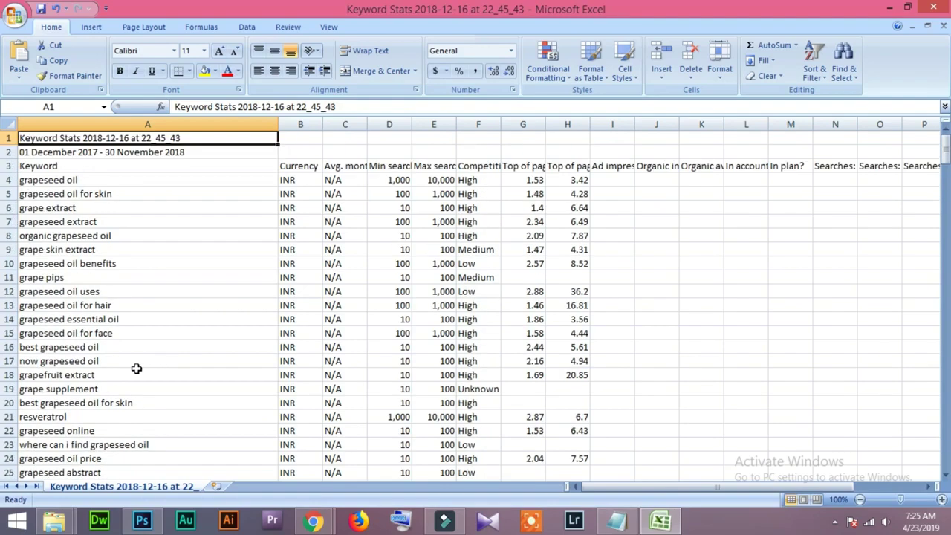
click(38, 168)
click(44, 193)
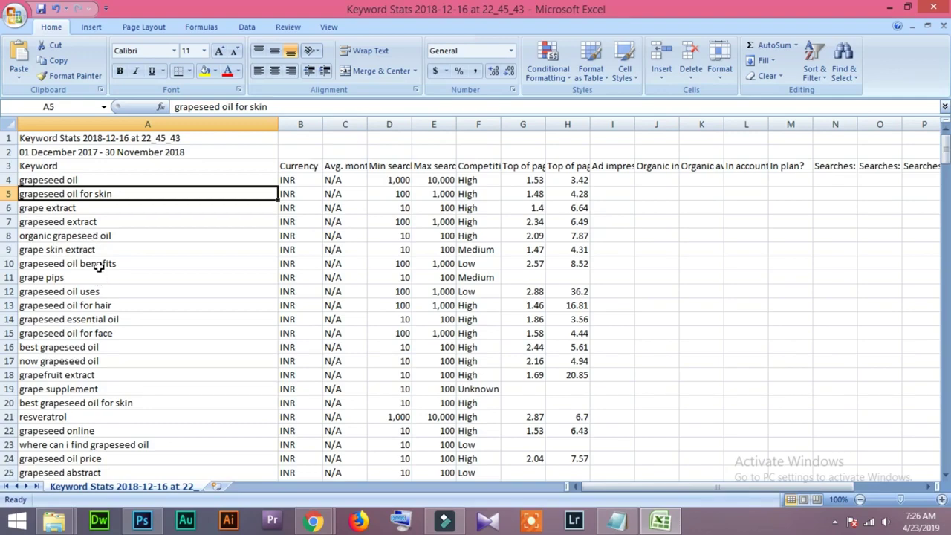
scroll(100, 271, down, 20)
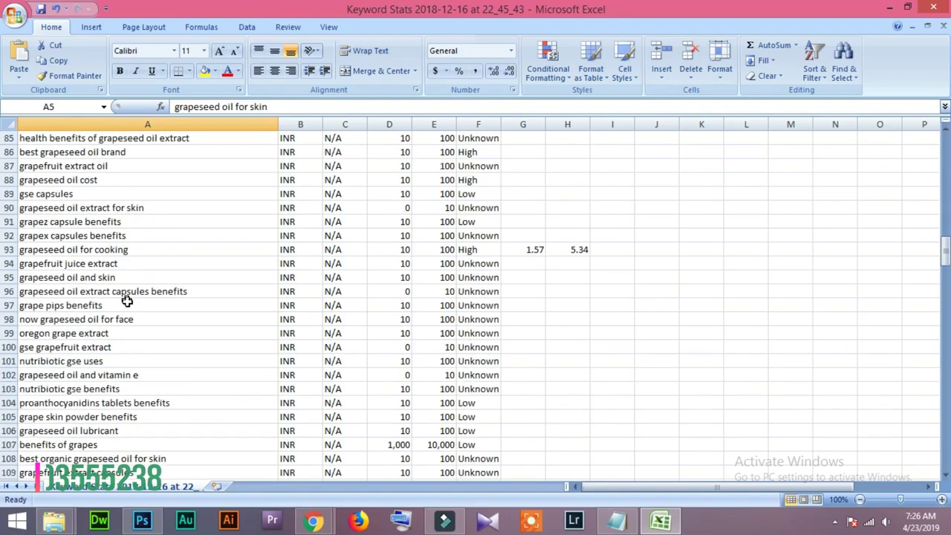
scroll(537, 446, down, 15)
drag(945, 312, 942, 160)
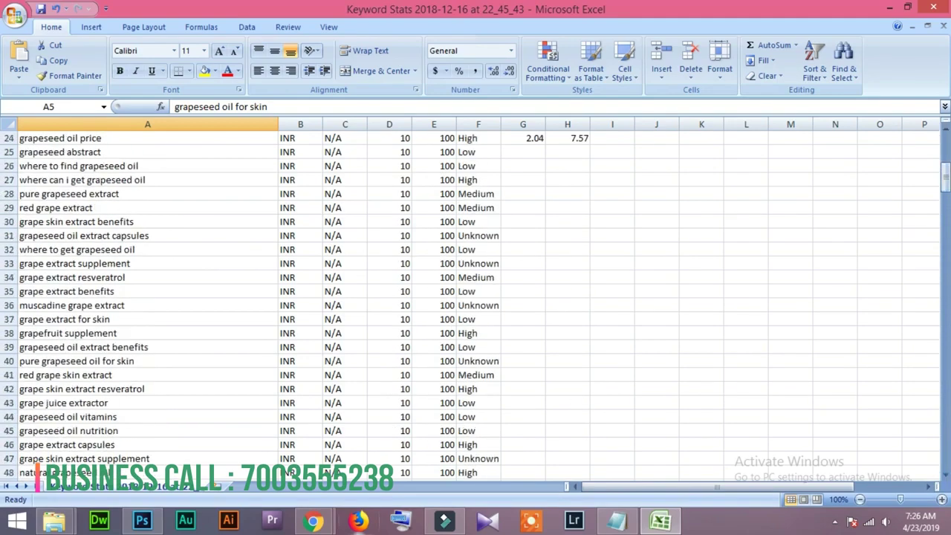
Step: Switch to Chrome, open the downloaded file "Keyword Stats 2019-04-23 at 07_25_20" from its folder in Excel, and widen column A to fit the keywords
click(386, 442)
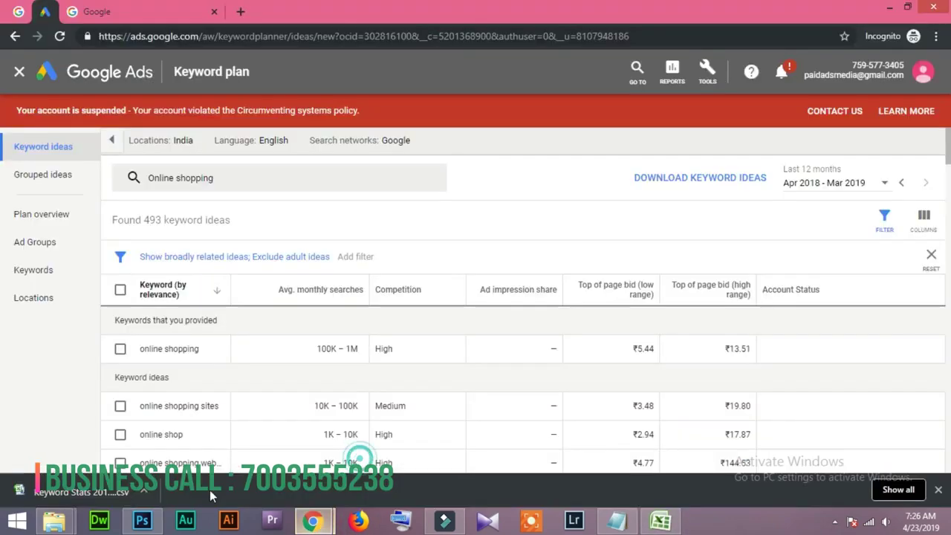
right_click(131, 493)
click(167, 445)
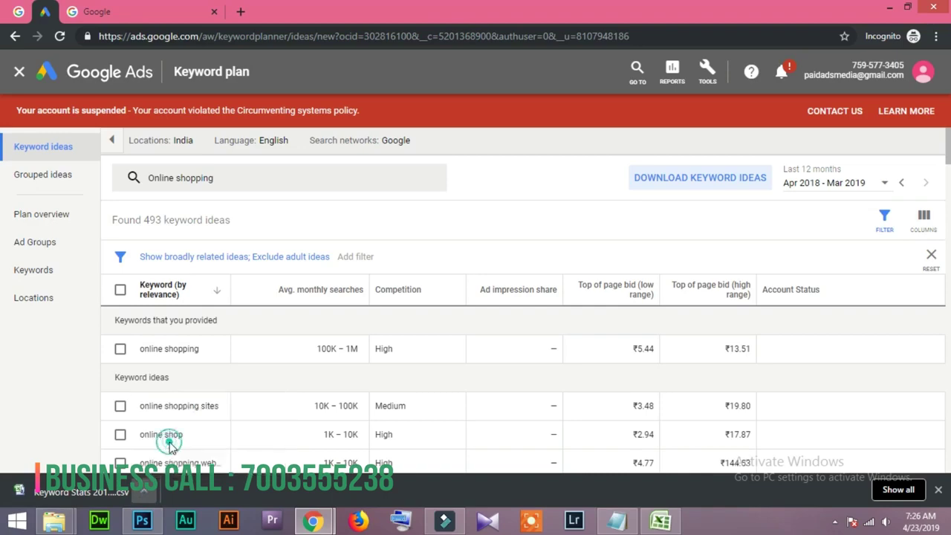
double_click(320, 444)
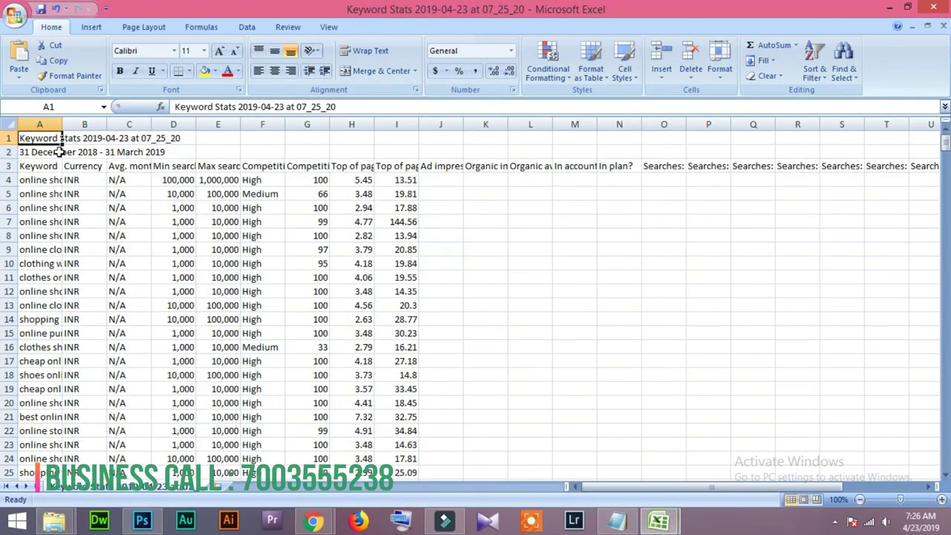
drag(62, 124, 314, 149)
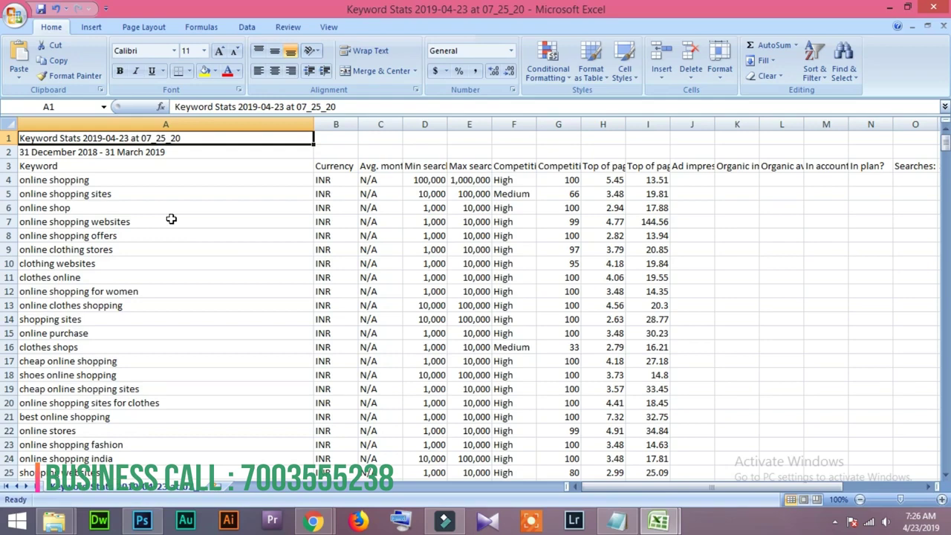
Step: Delete the Currency and Avg. monthly searches columns from the keyword sheet
drag(333, 124, 438, 124)
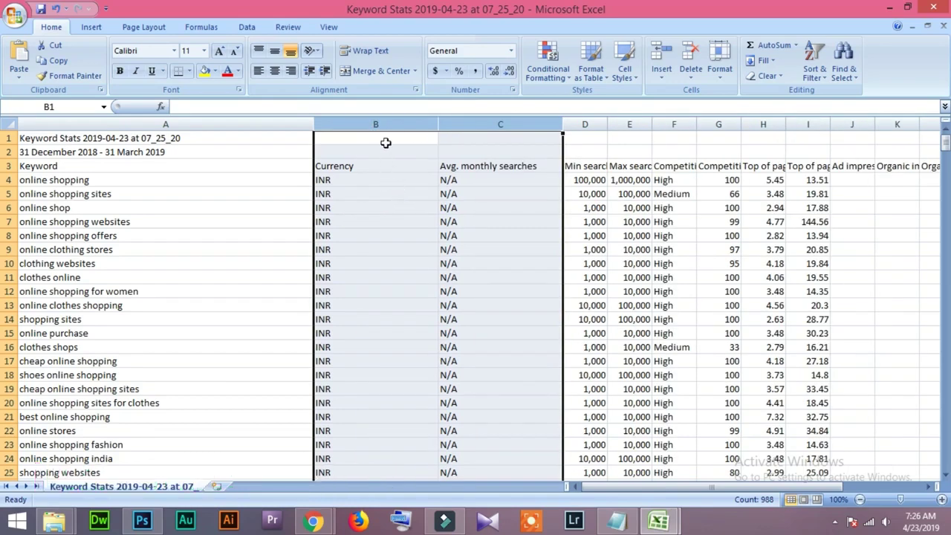
right_click(371, 122)
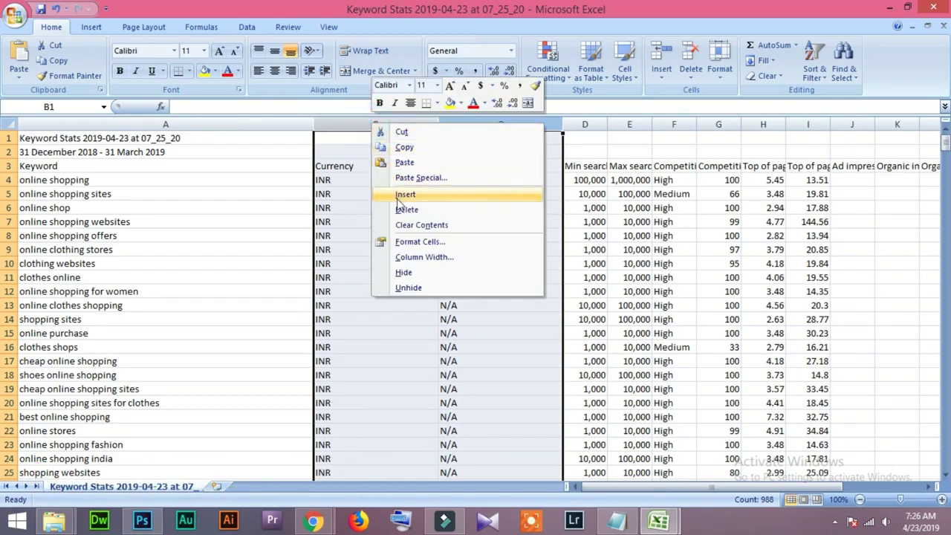
click(396, 211)
Step: Widen the Min search volume, Max search volume and Competition columns so their headings fit
drag(358, 124, 431, 140)
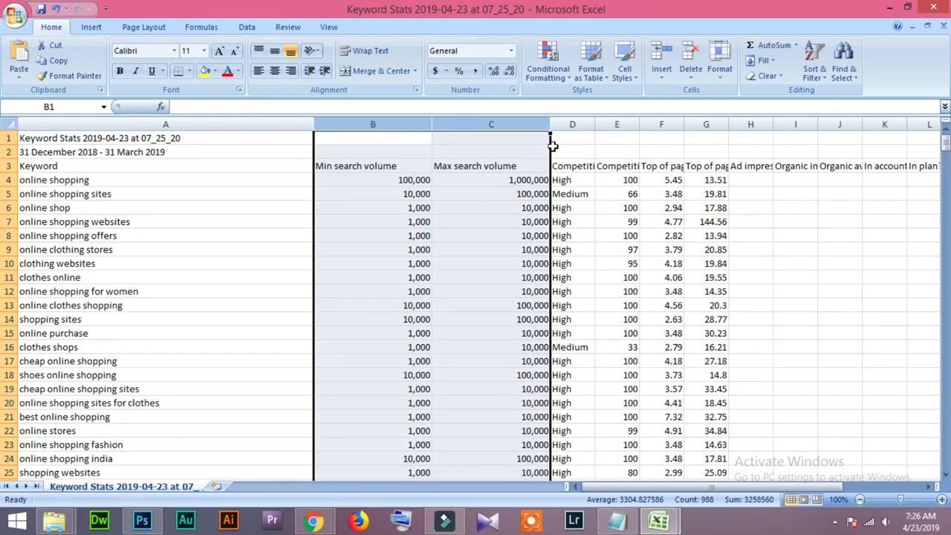
drag(552, 128, 535, 128)
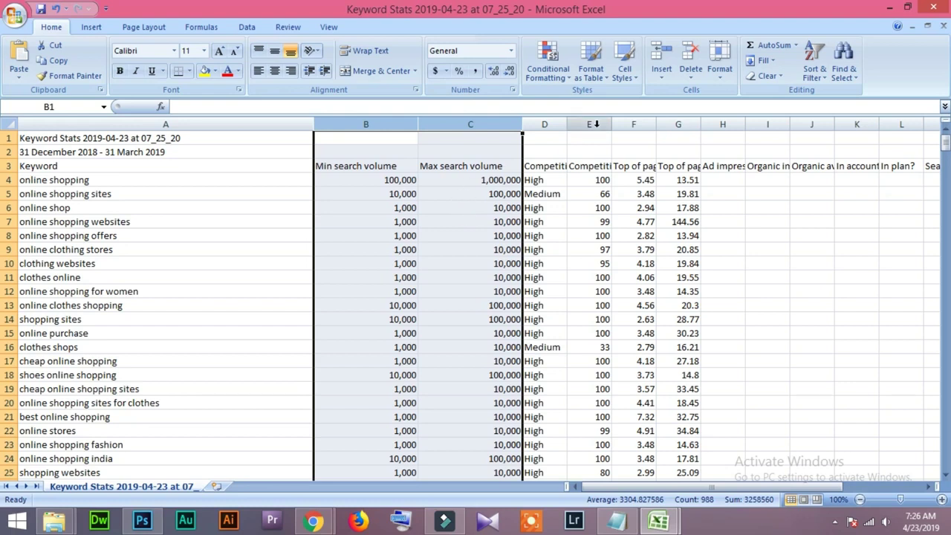
drag(567, 127, 636, 128)
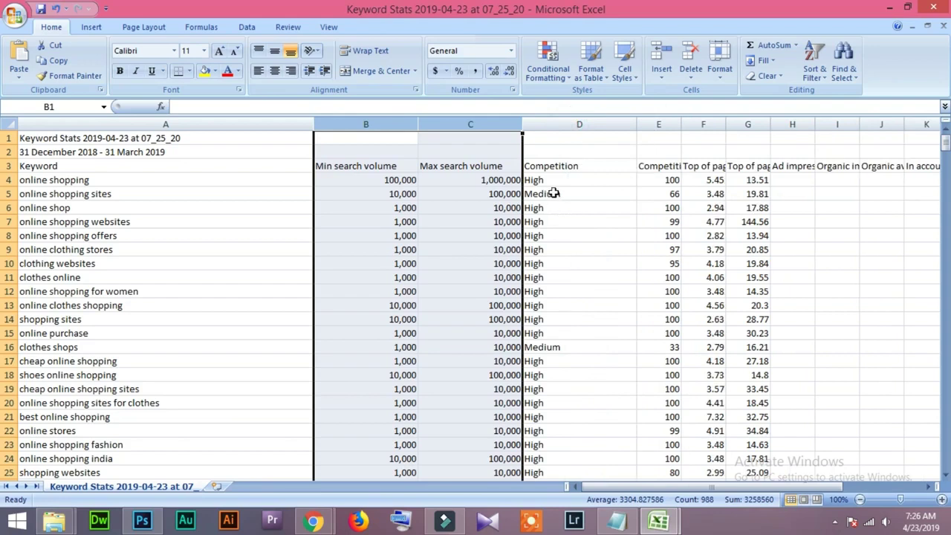
Step: Examine the Competition ratings down the keyword list, comparing them with the maximum search volumes
click(550, 166)
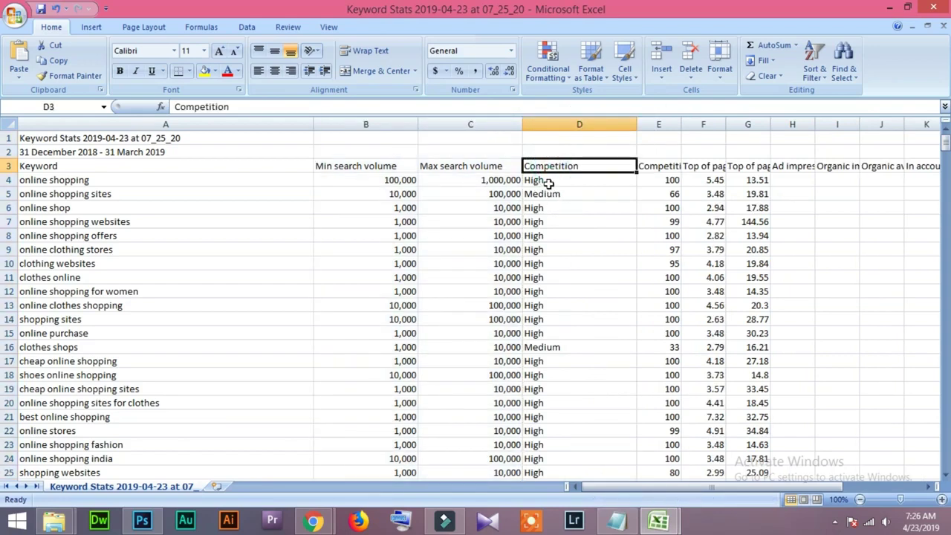
click(553, 181)
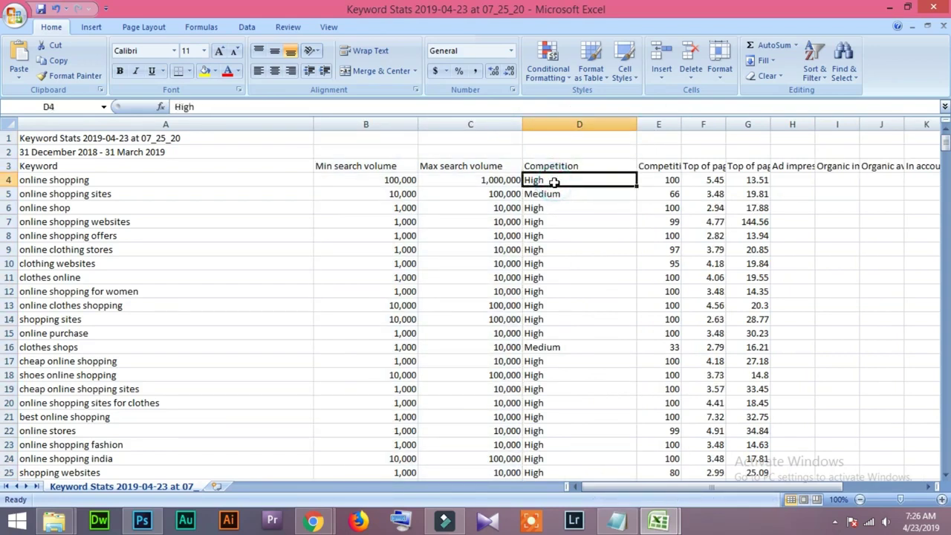
click(555, 194)
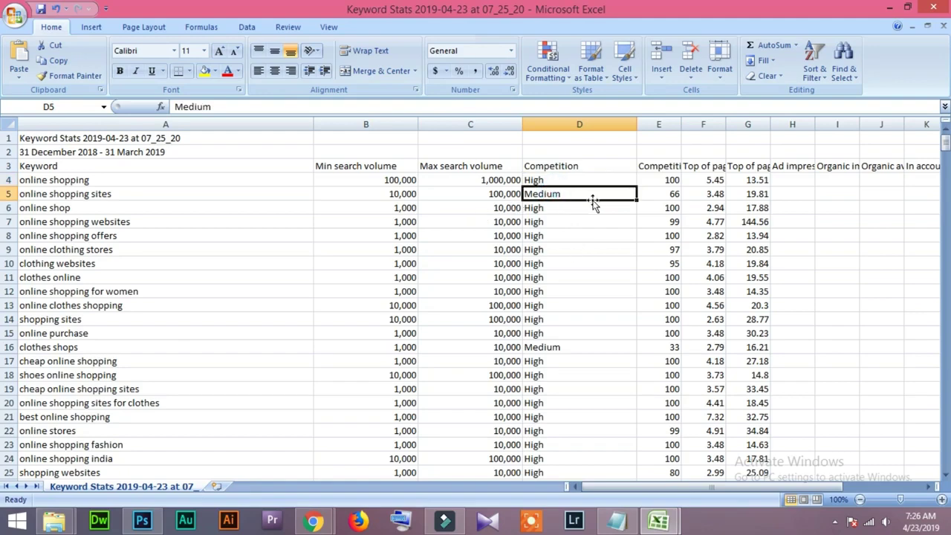
scroll(553, 335, down, 20)
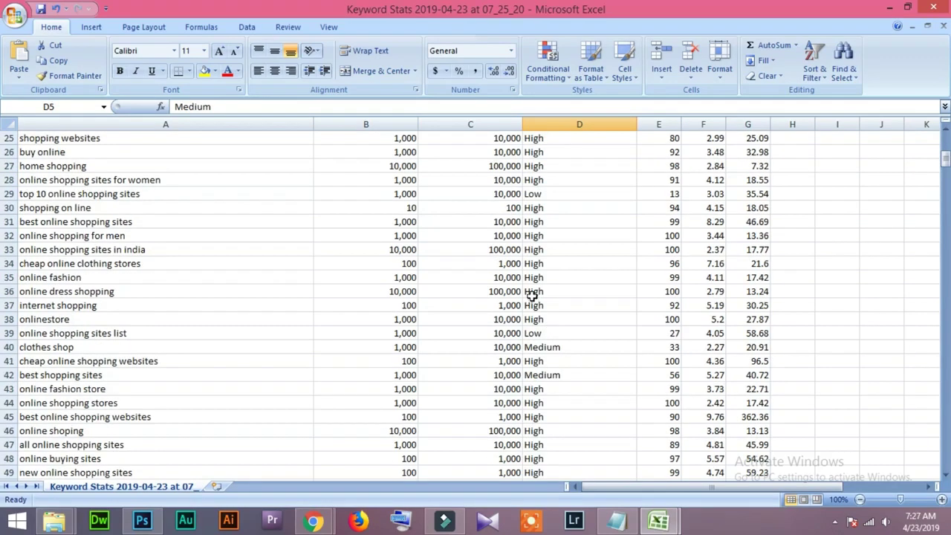
scroll(554, 338, down, 13)
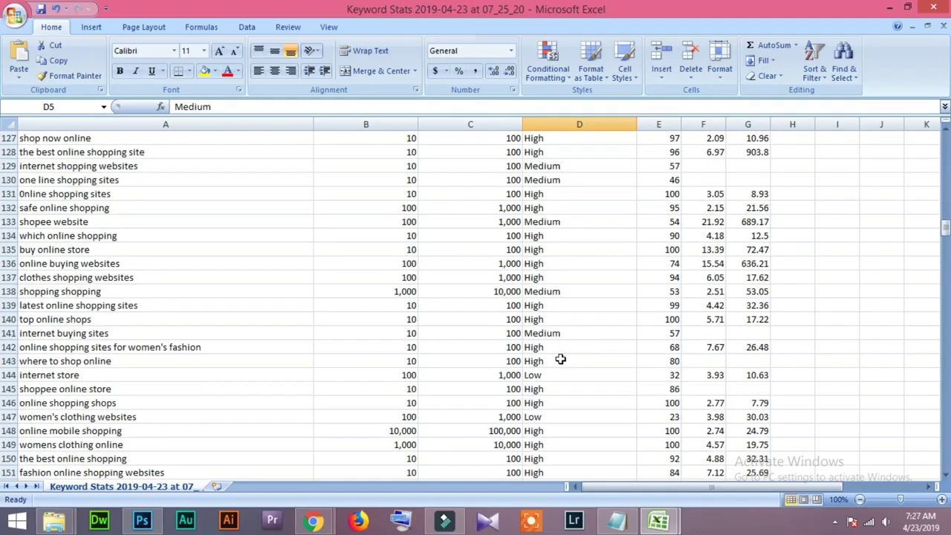
click(531, 375)
click(494, 377)
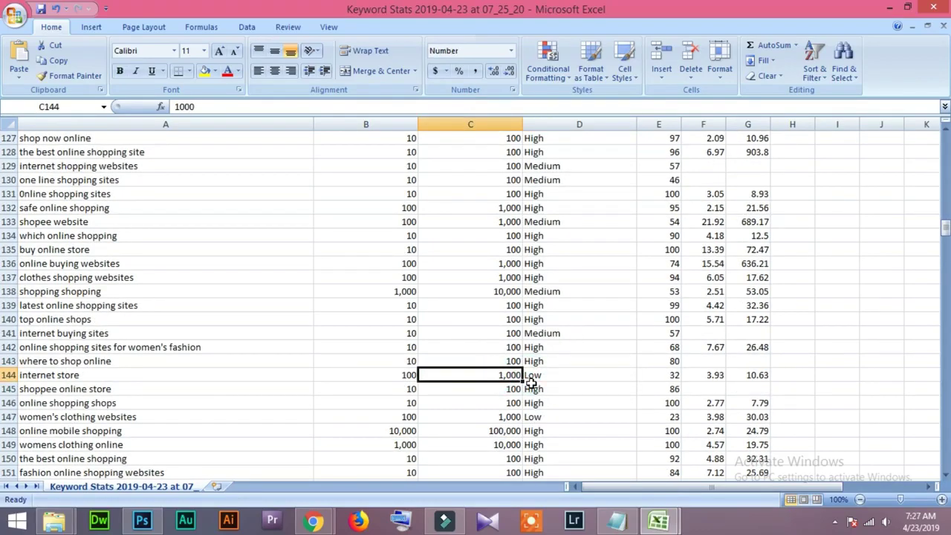
scroll(496, 327, up, 12)
scroll(496, 324, up, 20)
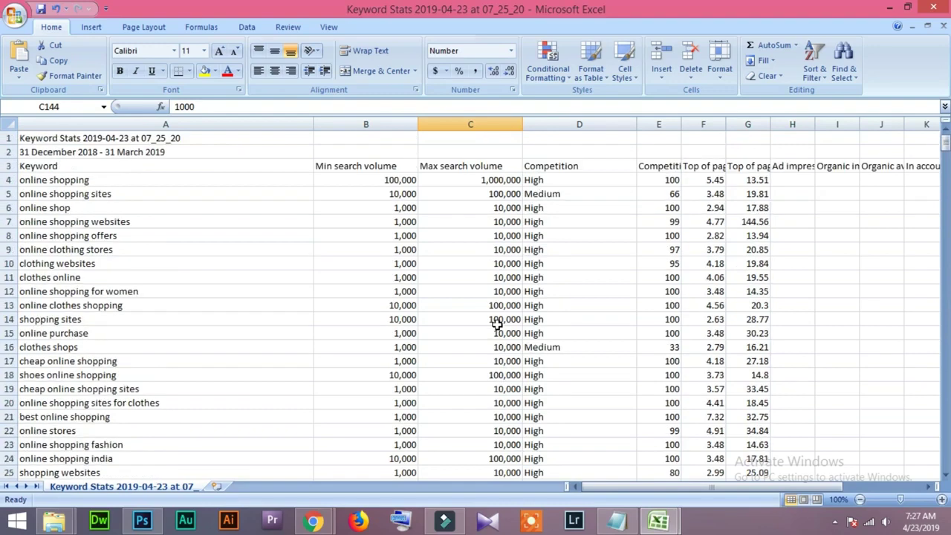
Step: Adjust the widths of the Competition (indexed value) and Top of page bid (low range) columns
drag(637, 125, 740, 152)
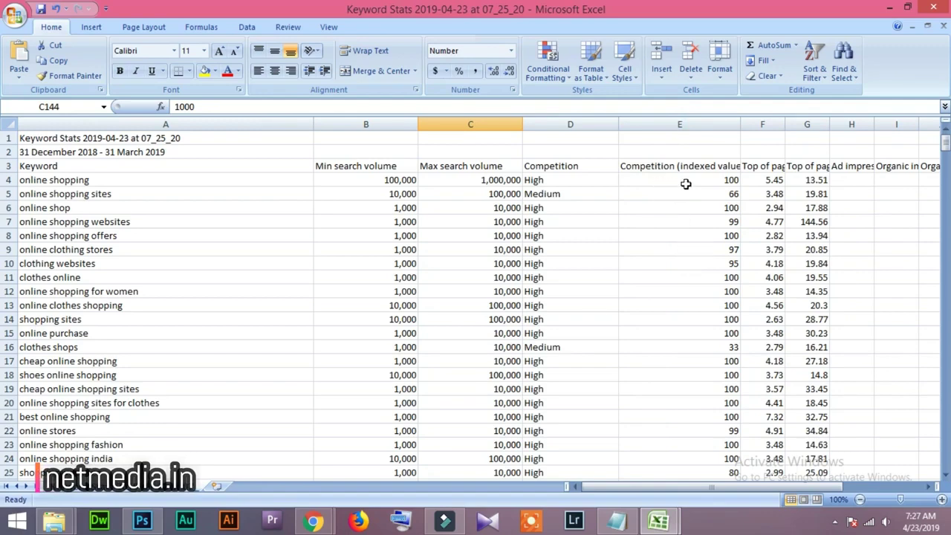
drag(658, 488, 594, 490)
drag(739, 122, 848, 141)
click(806, 178)
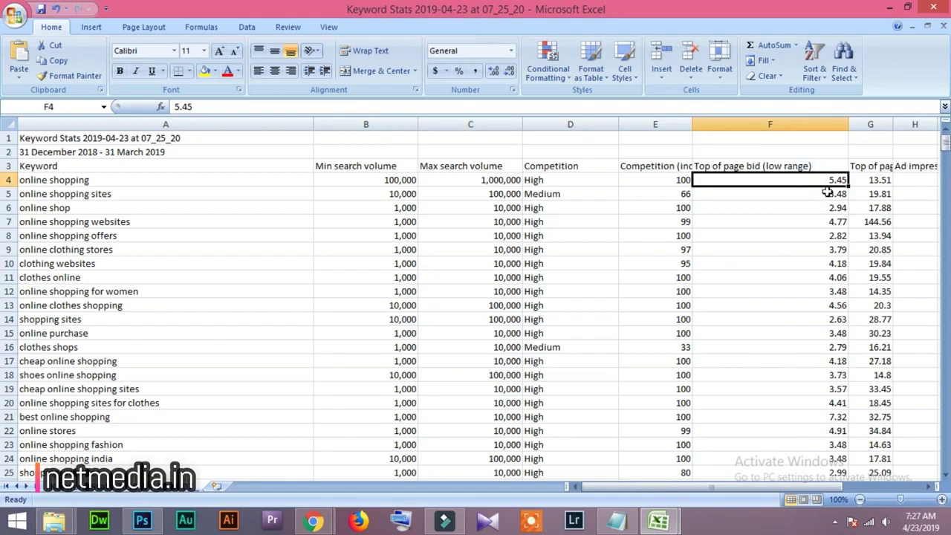
drag(849, 123, 761, 133)
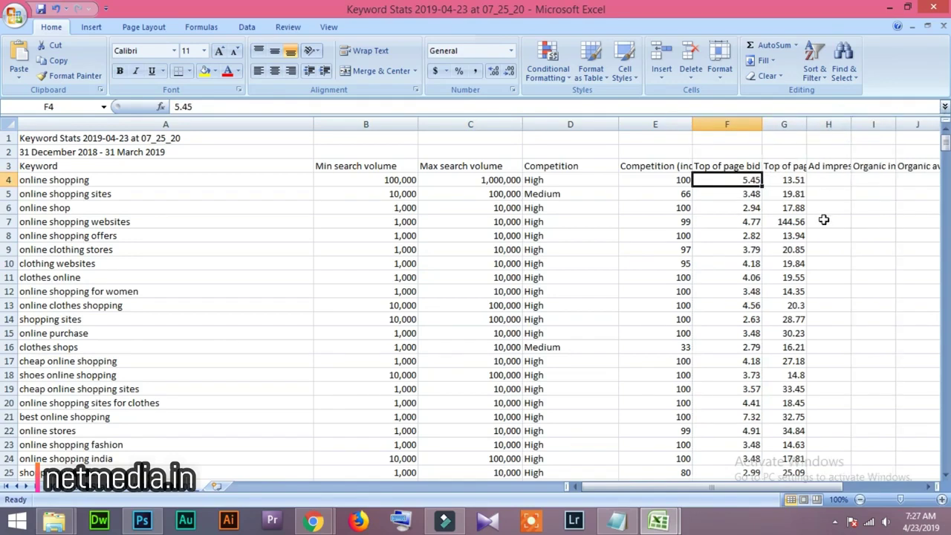
drag(763, 124, 793, 126)
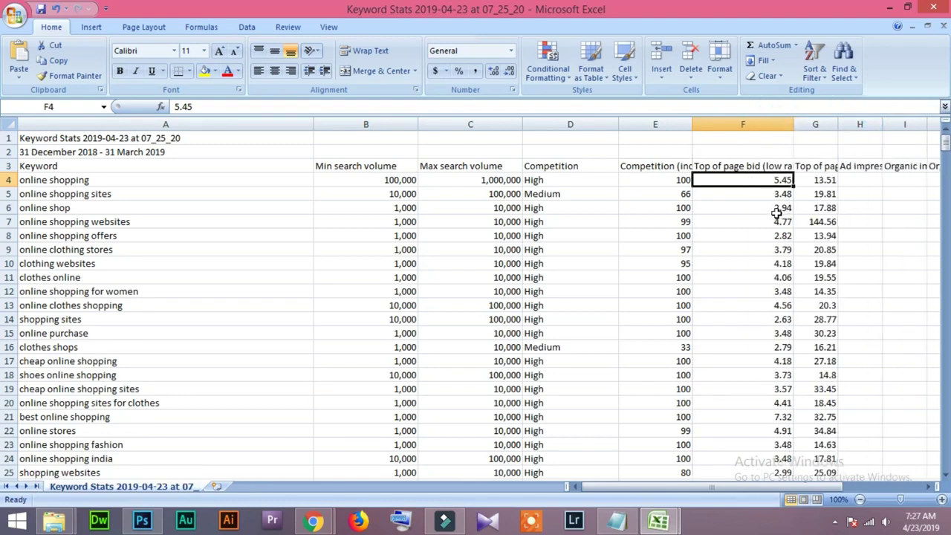
Step: Widen the Top of page bid (high range) column to fit its heading and select its value for "online shopping"
drag(838, 126, 910, 125)
mouse_move(633, 486)
mouse_down()
mouse_move(730, 486)
mouse_move(625, 491)
mouse_up()
drag(911, 126, 938, 125)
drag(684, 490, 711, 487)
click(505, 183)
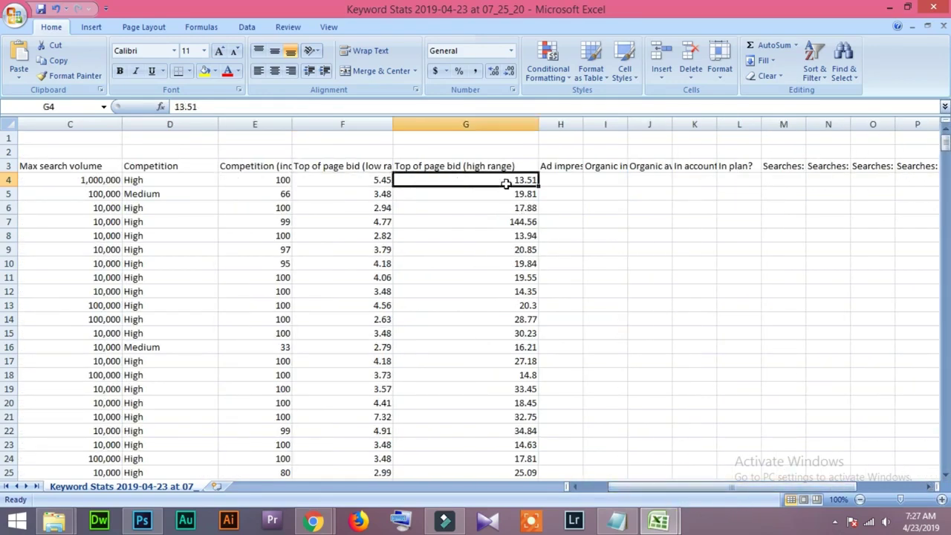
Step: Look over the remaining column headings through Searches: Mar 2019 and browse the long list of shopping keywords
drag(636, 493, 788, 491)
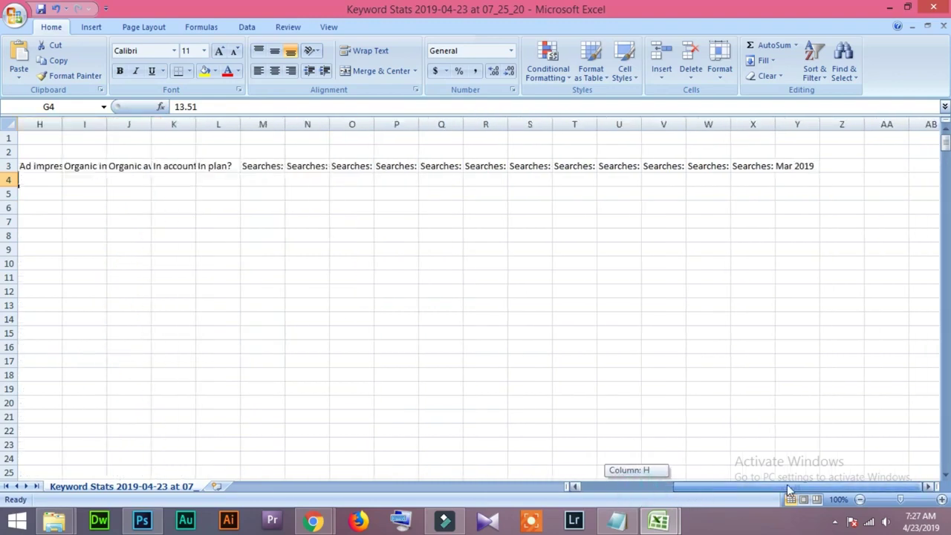
drag(728, 490, 580, 487)
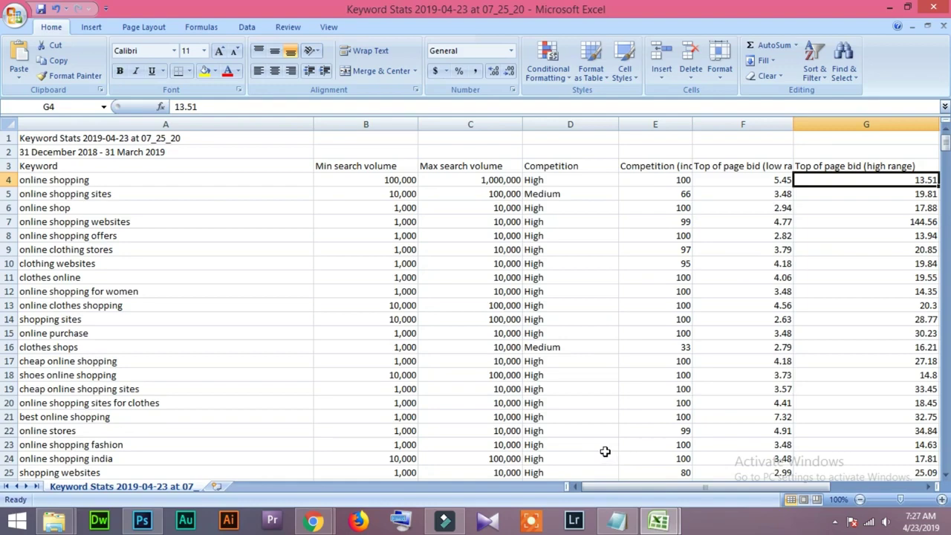
scroll(223, 382, down, 16)
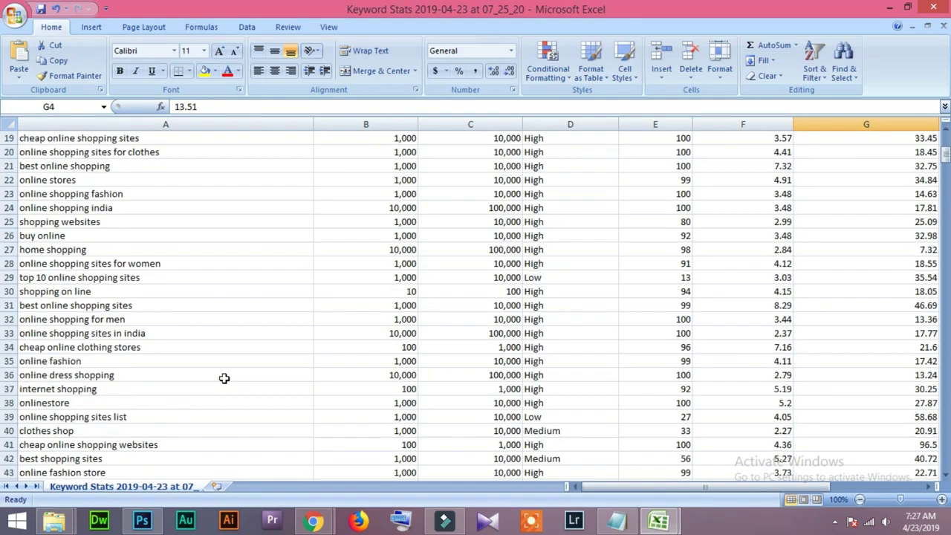
scroll(222, 386, down, 20)
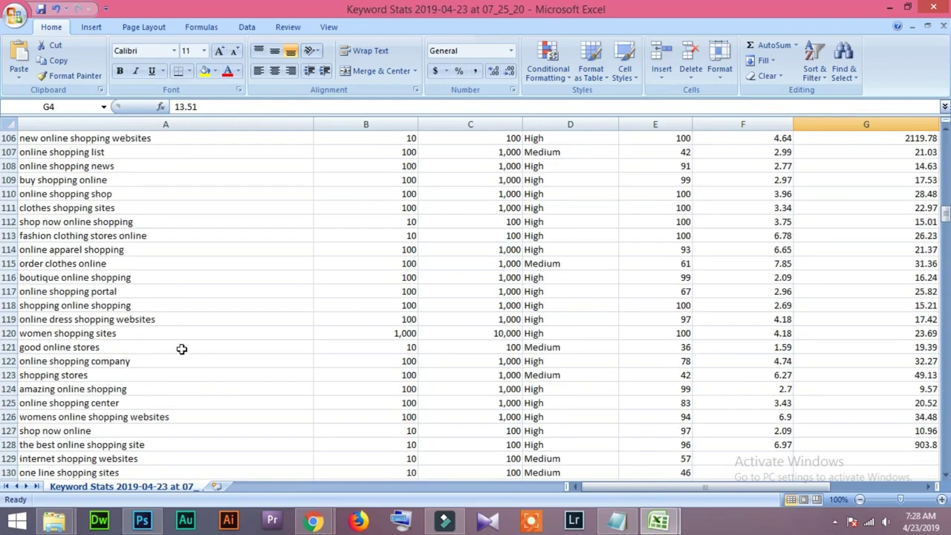
scroll(181, 347, down, 20)
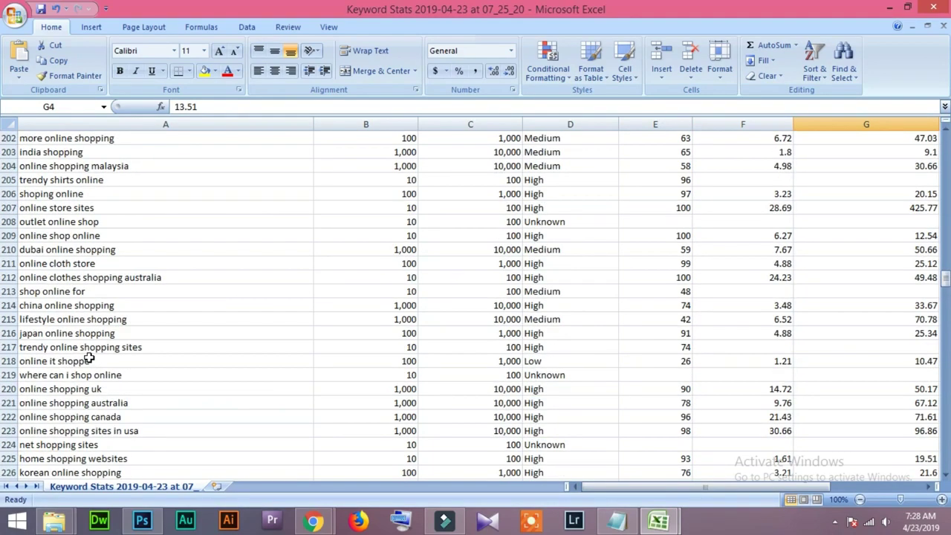
scroll(89, 358, up, 7)
scroll(88, 358, up, 16)
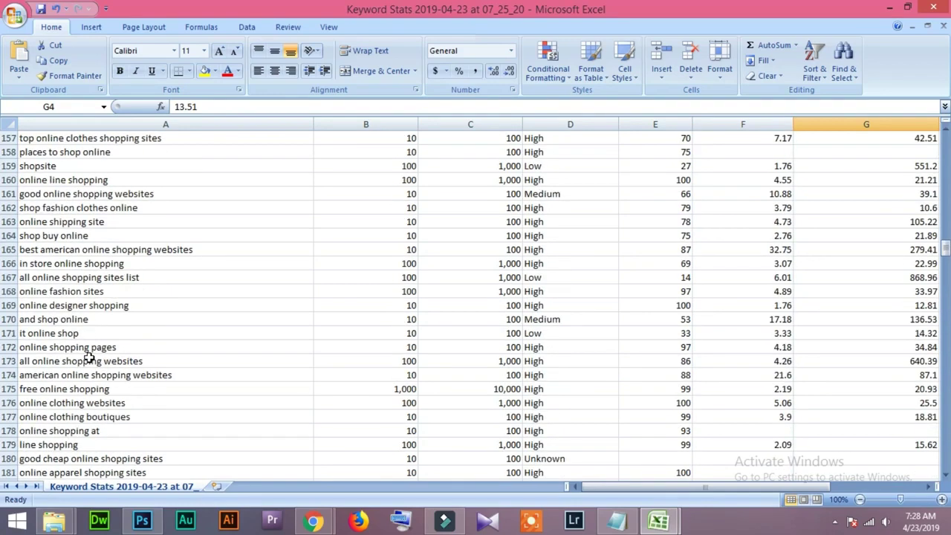